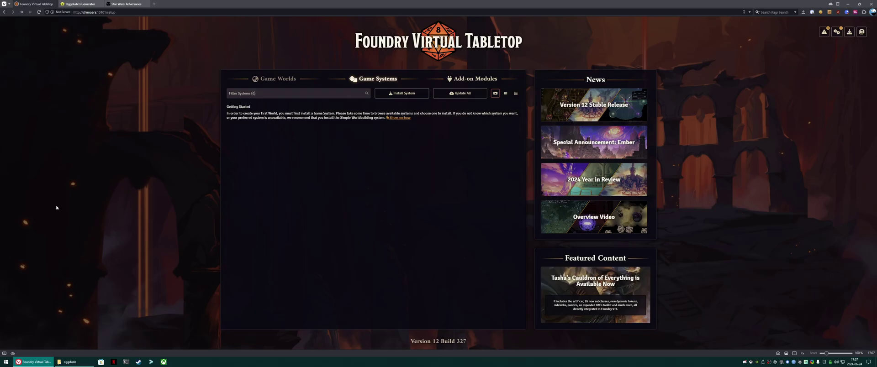
# - Look up OggDude's Character Generator download page and the ZIP download of the sw-adversaries GitHub repository linked from Star Wars Adversaries
pyautogui.click(78, 3)
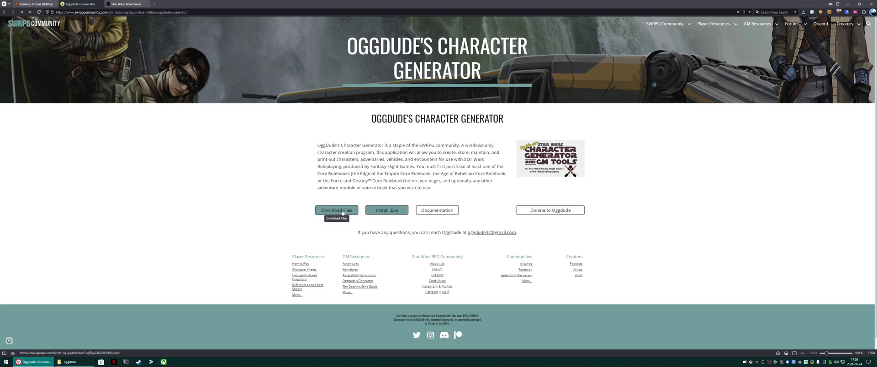
pyautogui.click(126, 4)
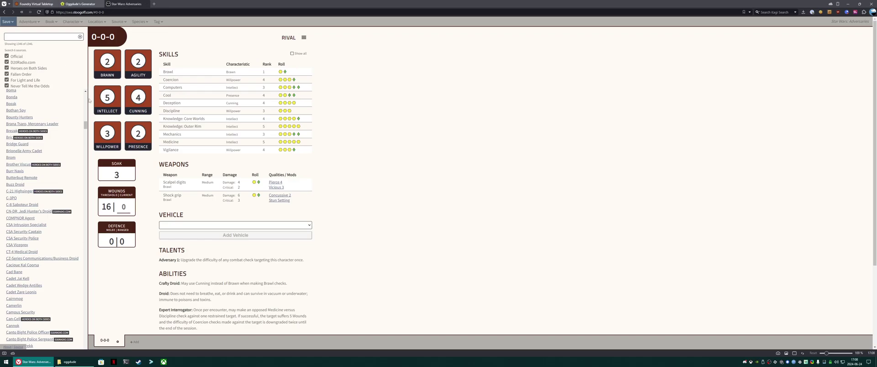
pyautogui.middleClick(17, 348)
pyautogui.click(174, 3)
pyautogui.click(498, 69)
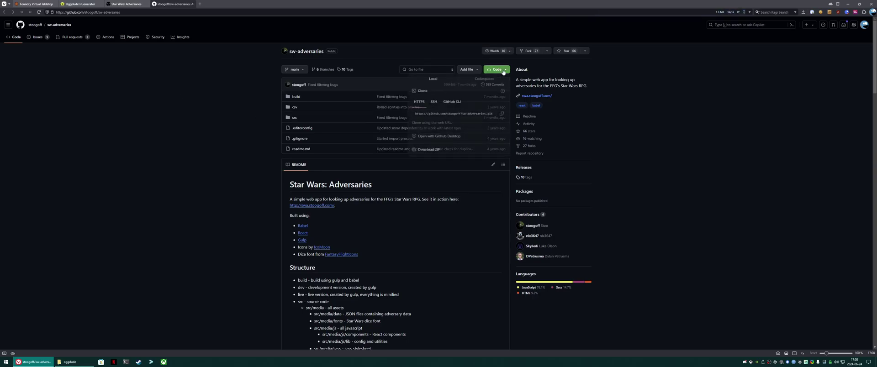
pyautogui.click(444, 152)
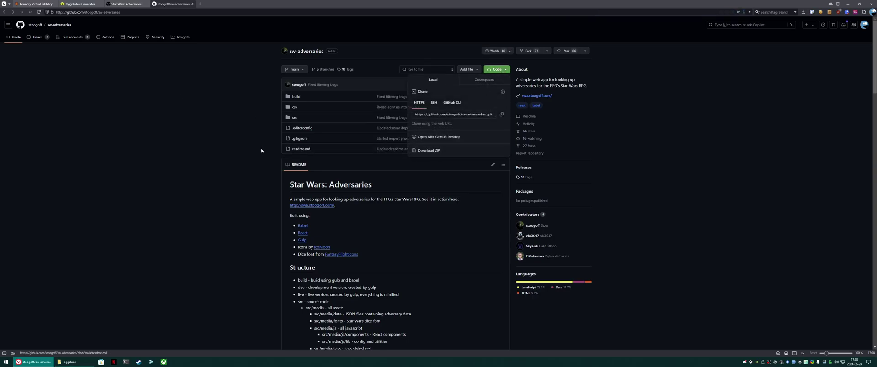
# - Return to Foundry Virtual Tabletop, search the game systems for "star wars" and install Star Wars FFG system for Foundry VTT
pyautogui.click(40, 4)
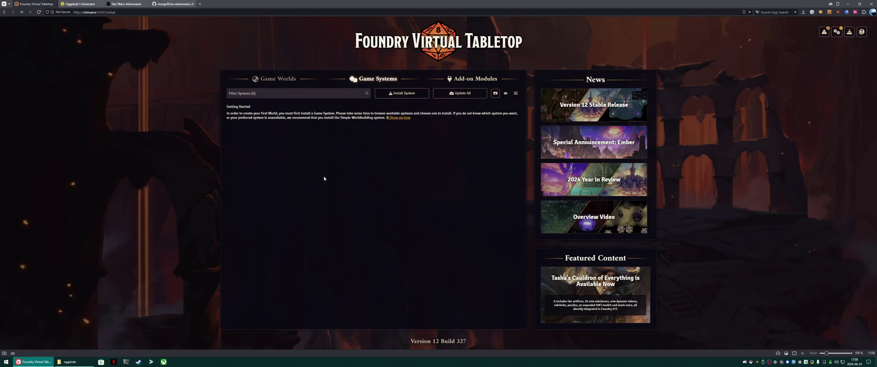
pyautogui.click(402, 94)
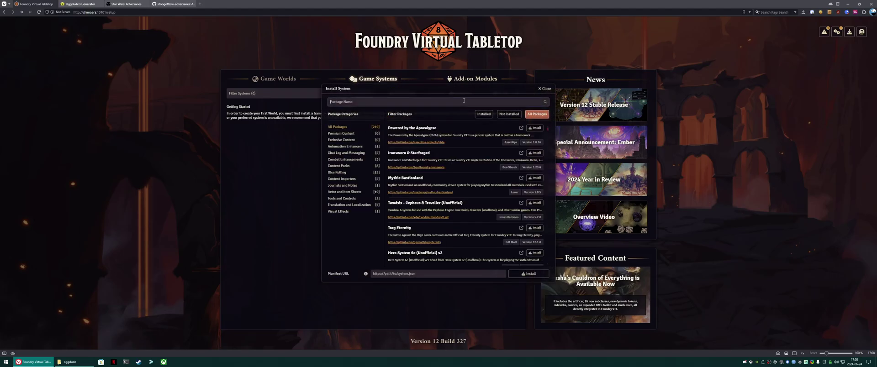
pyautogui.write('star wars')
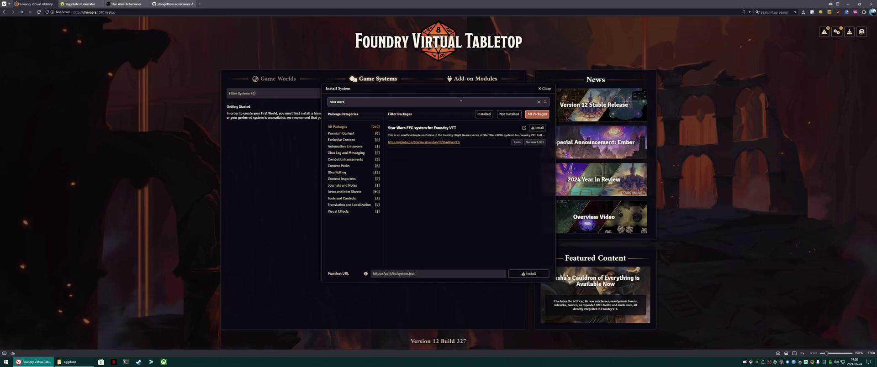
pyautogui.click(312, 139)
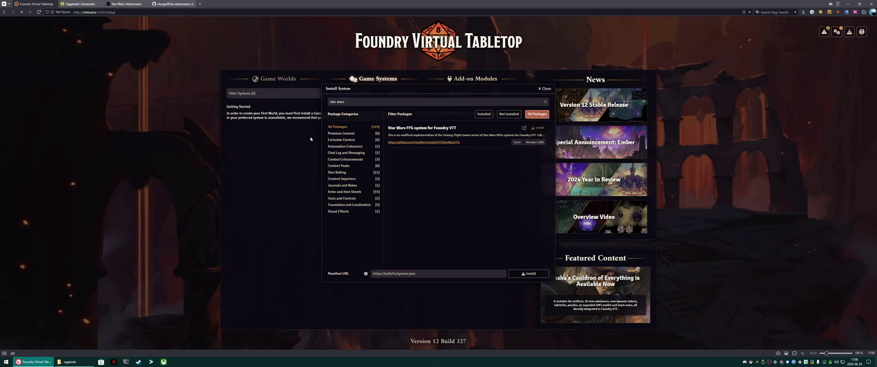
pyautogui.click(544, 89)
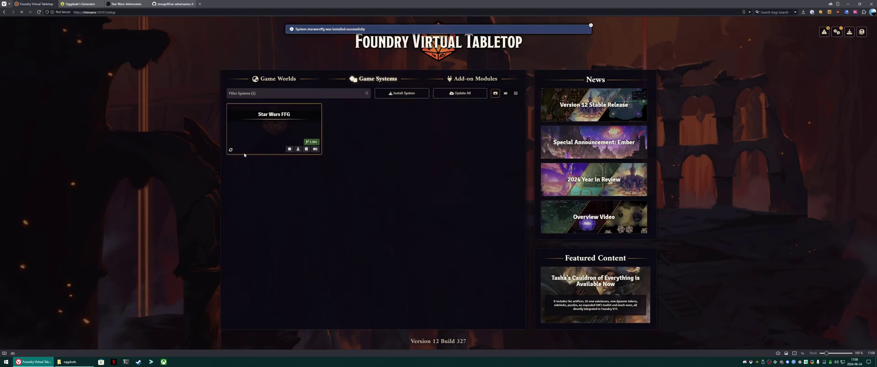
# - Create a new game world titled "demo" that uses the Star Wars FFG game system
pyautogui.click(270, 79)
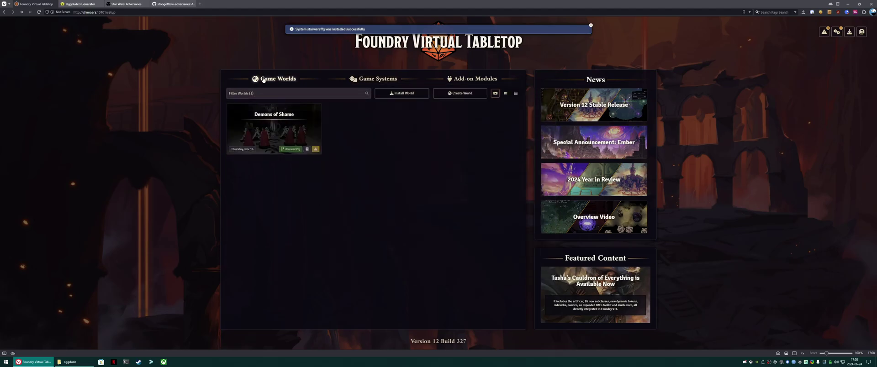
pyautogui.click(461, 96)
pyautogui.click(441, 102)
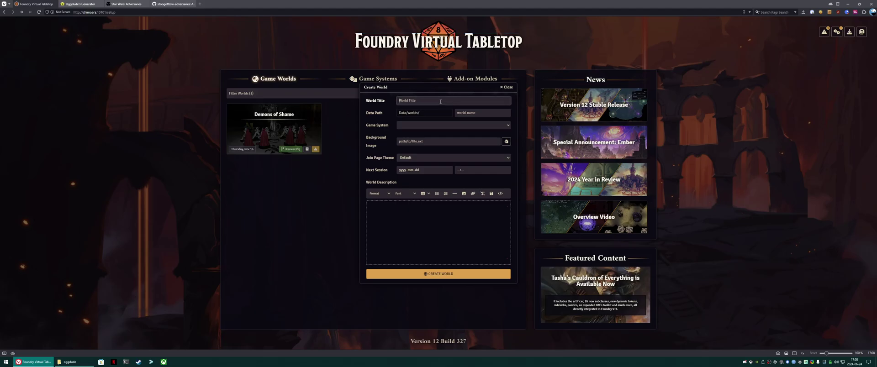
pyautogui.write('demo')
pyautogui.click(402, 125)
pyautogui.click(411, 136)
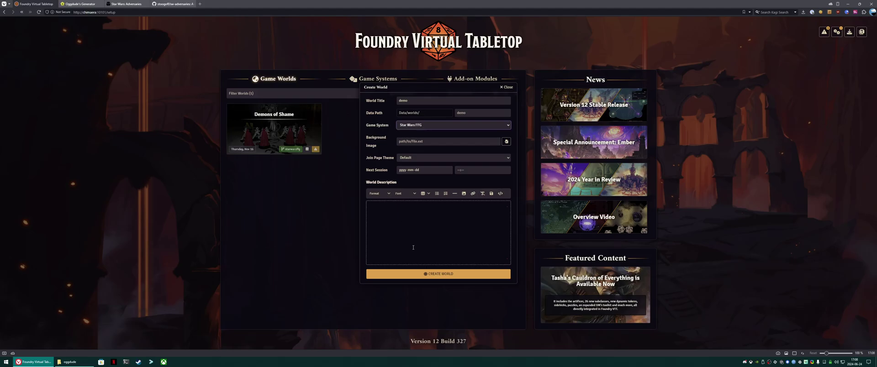
pyautogui.click(439, 273)
# - Launch and join the demo world as Gamemaster, and close the Armor compendium
pyautogui.click(272, 137)
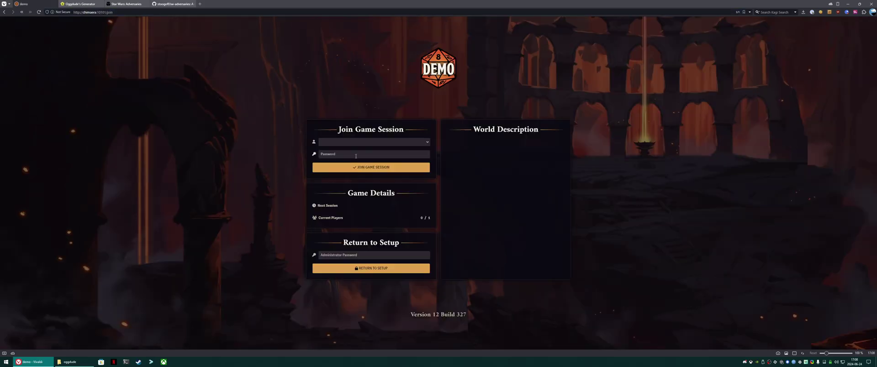
pyautogui.click(374, 142)
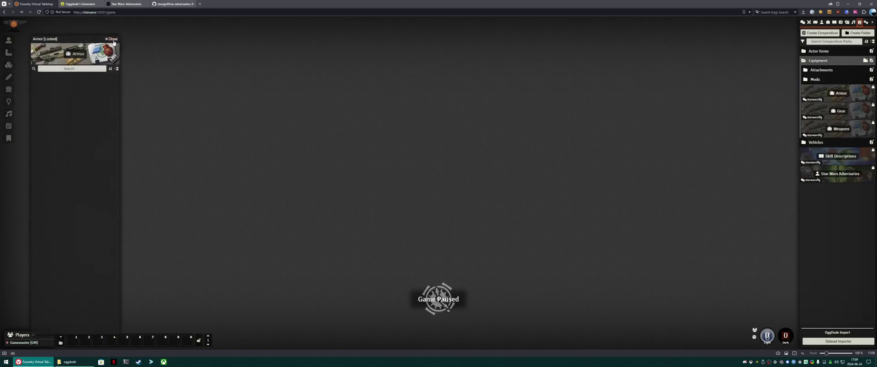
pyautogui.click(112, 38)
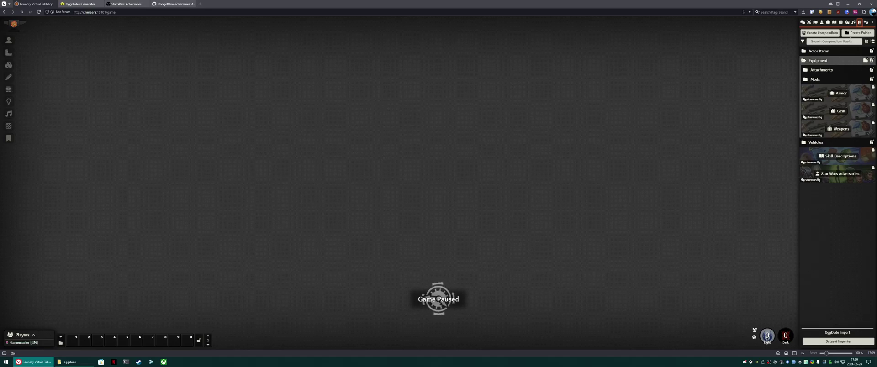
# - Compress the Data folder inside the extracted SWCharGen folder into Data.zip
pyautogui.click(68, 362)
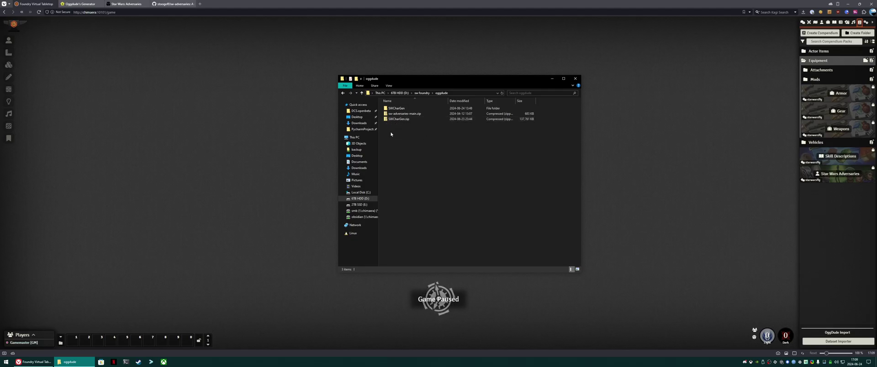
pyautogui.doubleClick(394, 109)
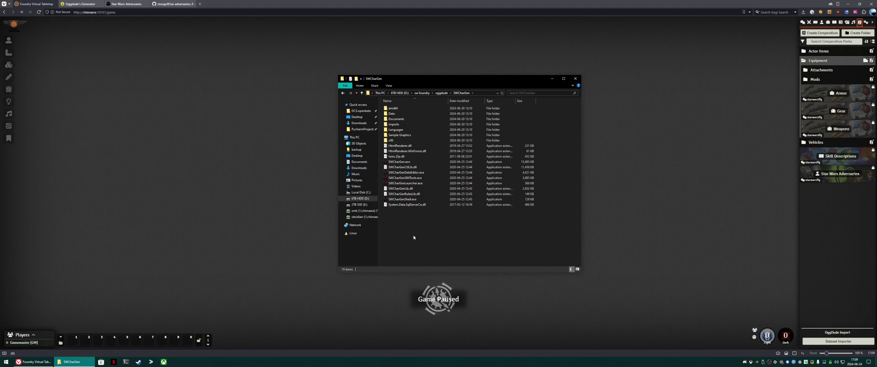
pyautogui.rightClick(388, 114)
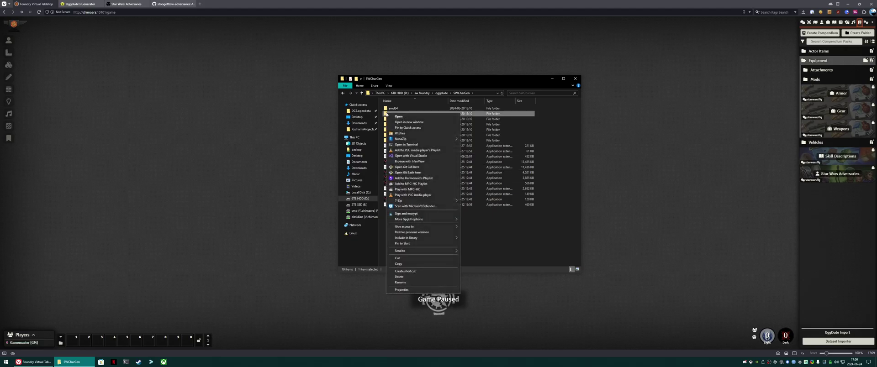
pyautogui.moveTo(412, 139)
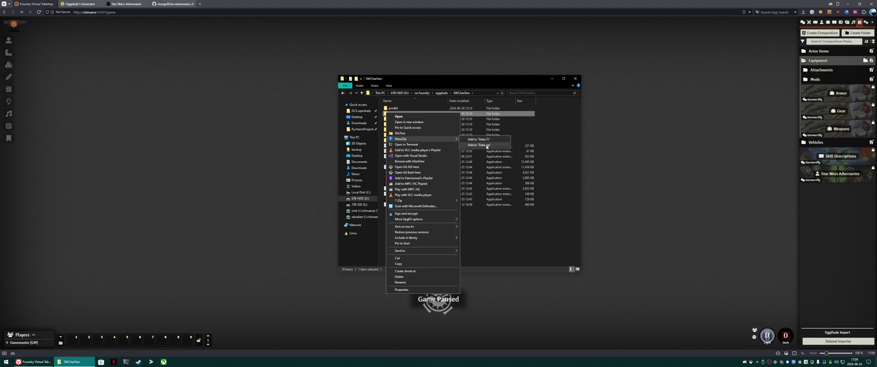
pyautogui.click(480, 147)
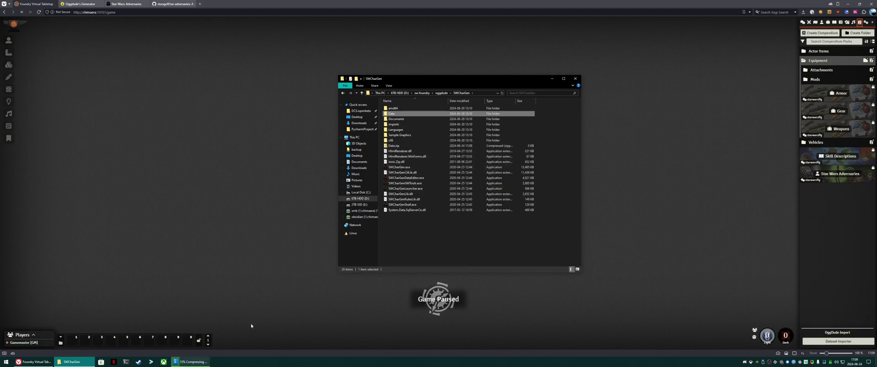
# - Open the OggDude Dataset Importer from the Star Wars FFG section of the world's game settings
pyautogui.click(867, 24)
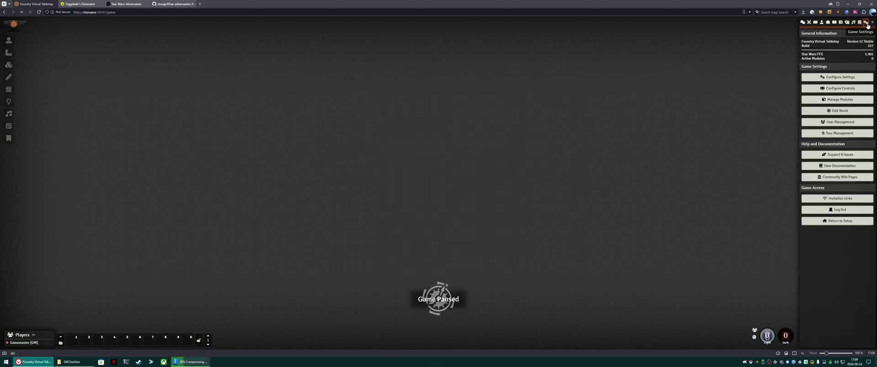
pyautogui.click(838, 78)
pyautogui.click(355, 137)
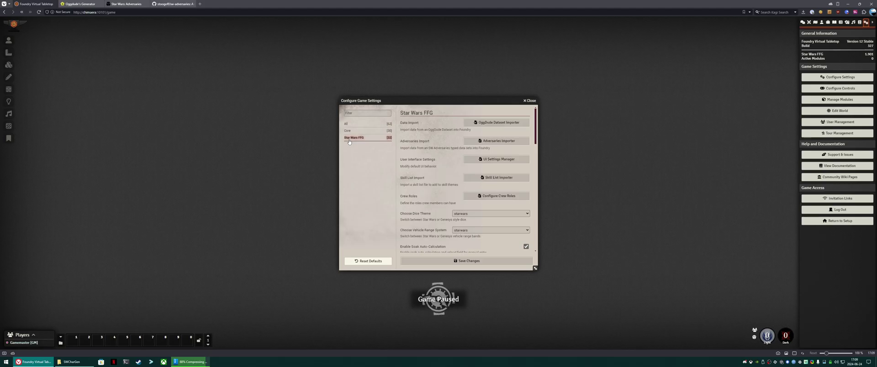
pyautogui.click(499, 123)
# - Choose Data.zip from the SWCharGen folder as the dataset file and load it into the data importer
pyautogui.click(431, 131)
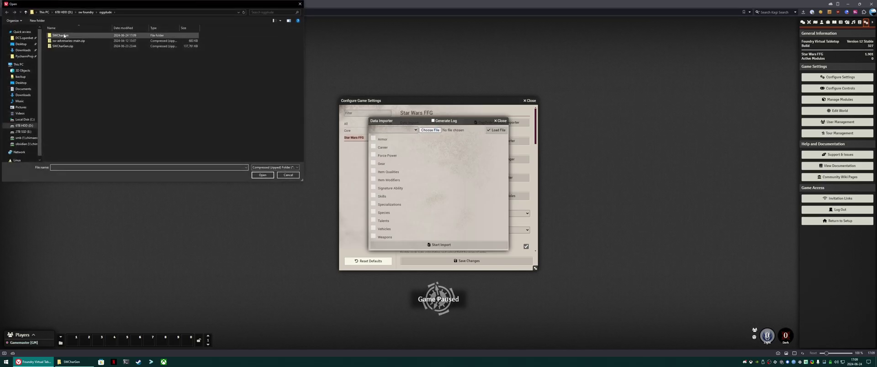
pyautogui.doubleClick(64, 36)
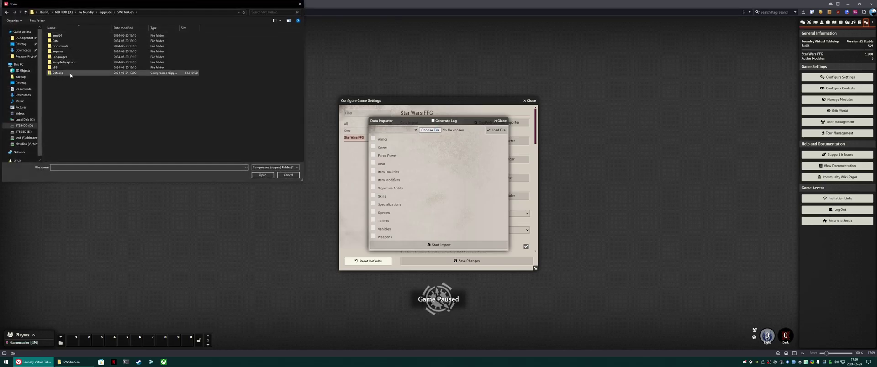
pyautogui.press('BackSpace')
pyautogui.click(59, 46)
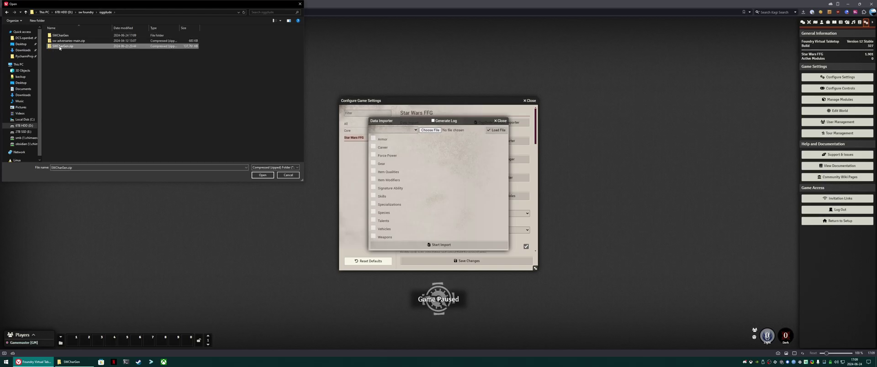
pyautogui.doubleClick(60, 35)
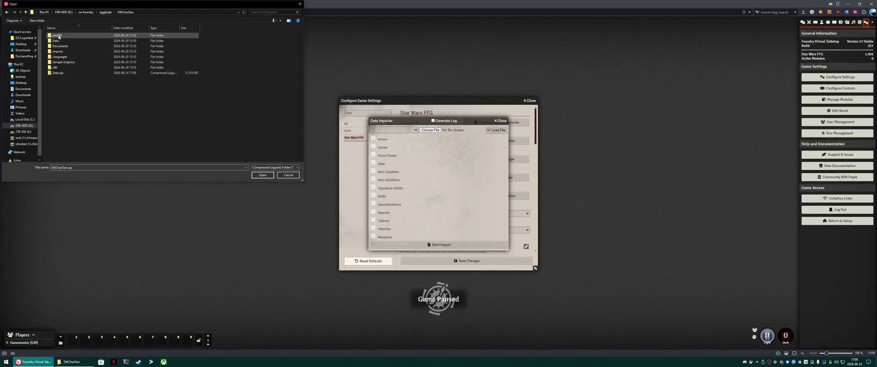
pyautogui.click(62, 73)
pyautogui.click(259, 175)
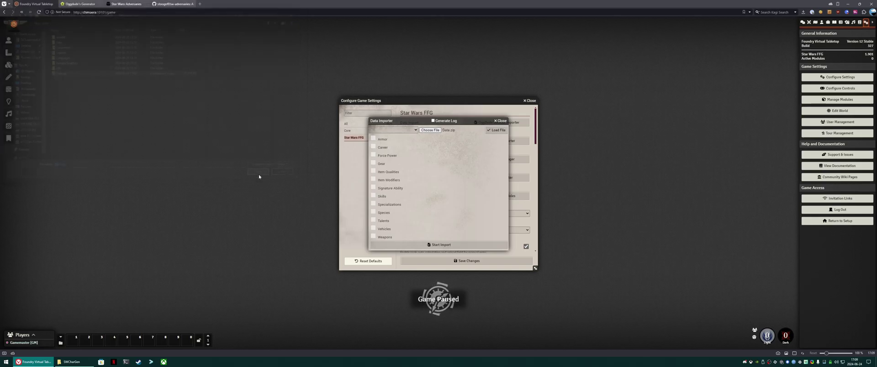
pyautogui.click(493, 130)
# - Select every data category from Armor to Weapons in the importer and start the import
pyautogui.click(373, 138)
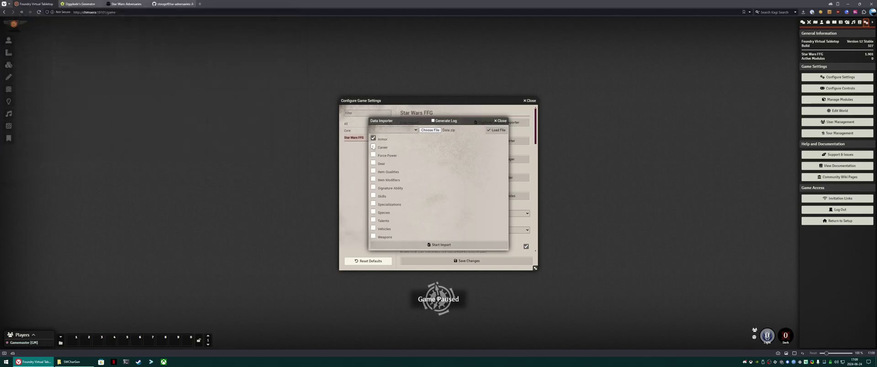
pyautogui.click(374, 146)
pyautogui.click(373, 155)
pyautogui.click(373, 163)
pyautogui.click(373, 171)
pyautogui.click(373, 179)
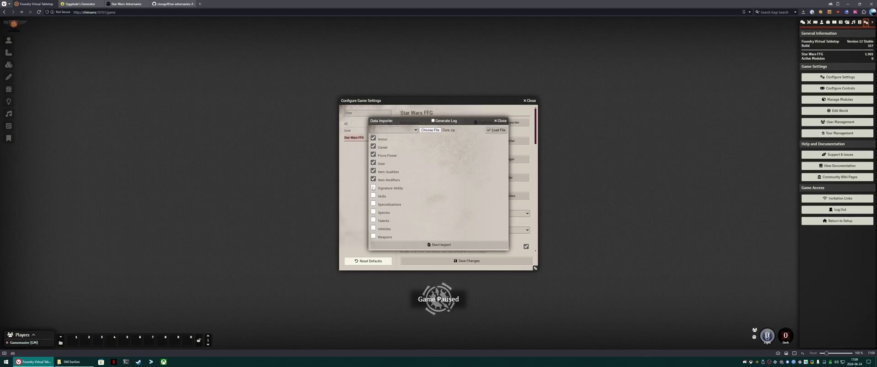
pyautogui.click(373, 187)
pyautogui.click(373, 195)
pyautogui.click(373, 204)
pyautogui.click(374, 212)
pyautogui.click(374, 219)
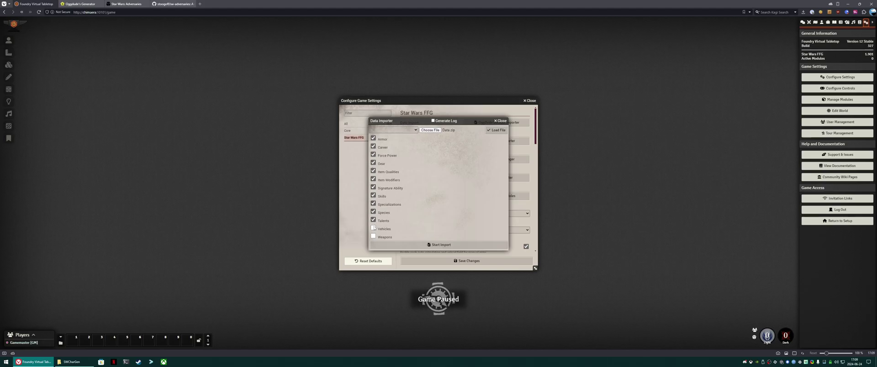
pyautogui.click(373, 228)
pyautogui.click(373, 236)
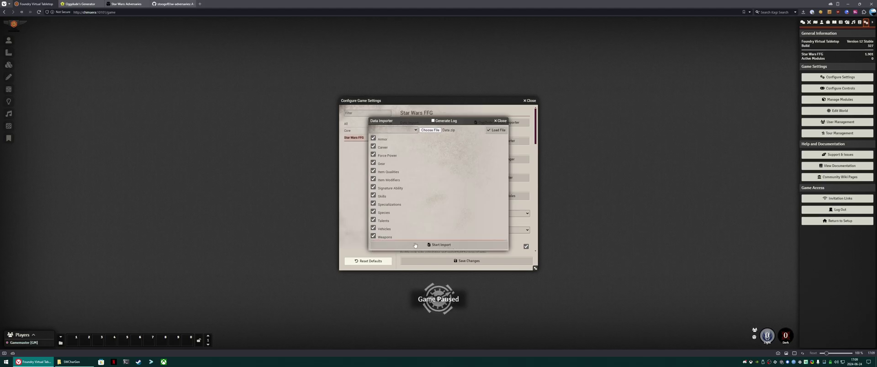
pyautogui.click(452, 246)
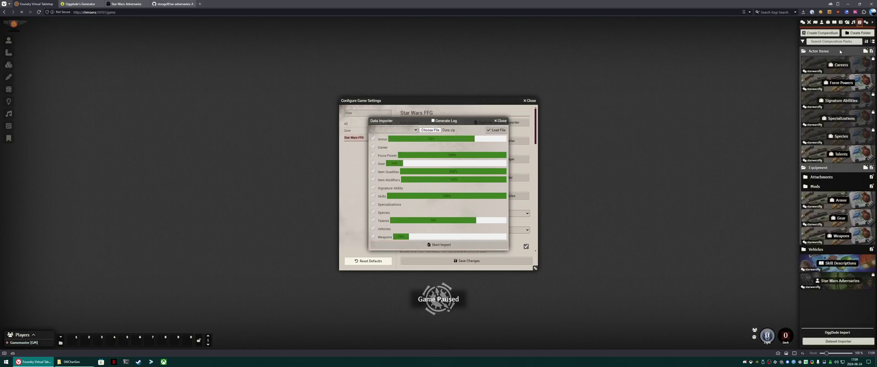
# - Check the contents of the Armor compendium, close it, and open the Star Wars Adversaries compendium
pyautogui.click(839, 93)
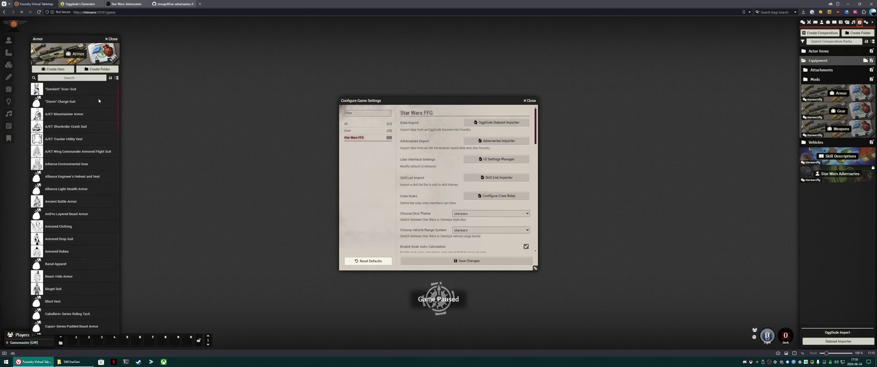
pyautogui.click(112, 39)
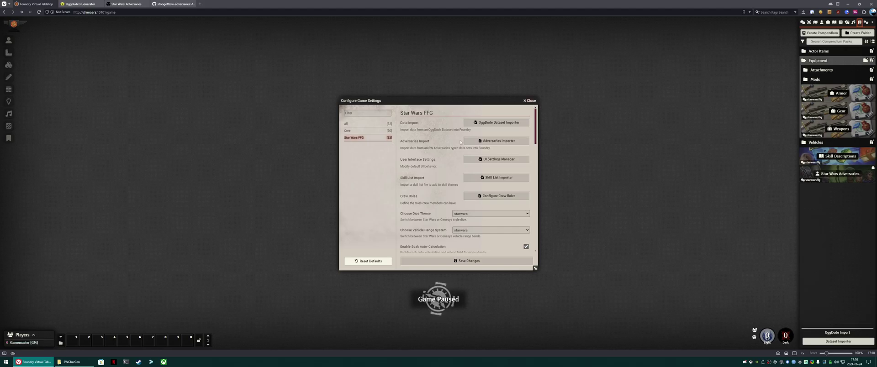
pyautogui.click(854, 177)
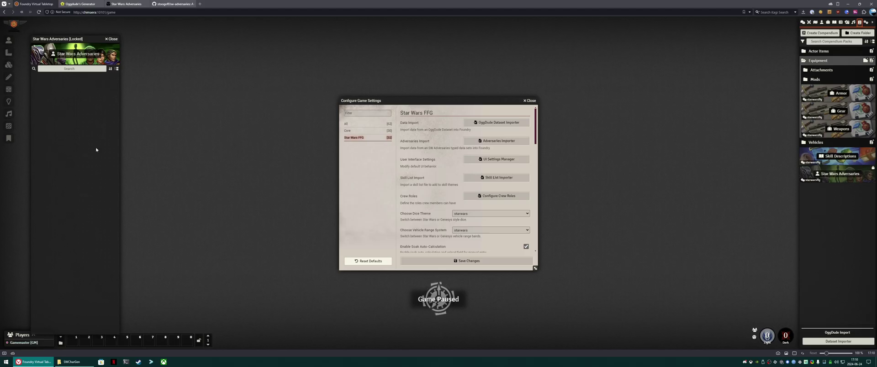
# - Close the adversaries compendium, open the Adversaries Importer, and choose sw-adversaries-main.zip from the oggdude folder as its source file
pyautogui.click(111, 39)
pyautogui.click(498, 141)
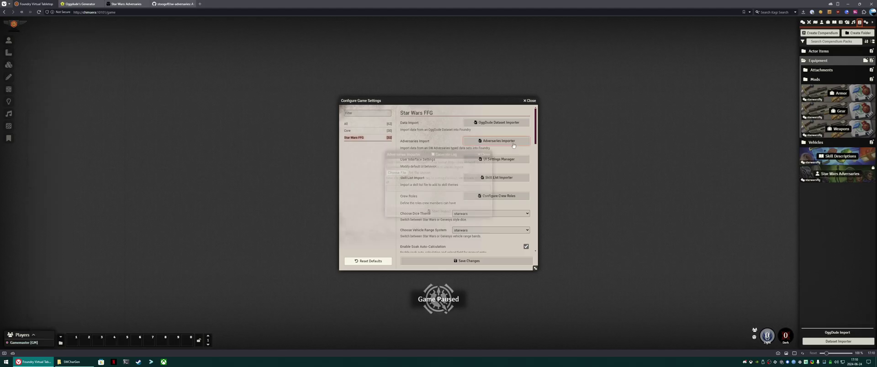
pyautogui.click(397, 174)
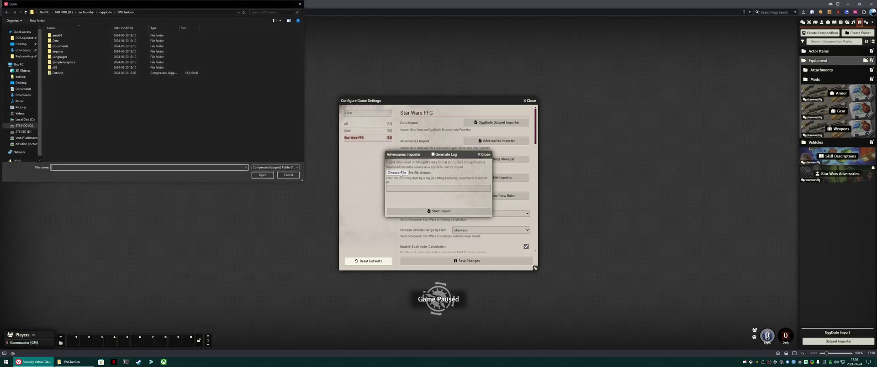
pyautogui.click(105, 13)
pyautogui.click(55, 41)
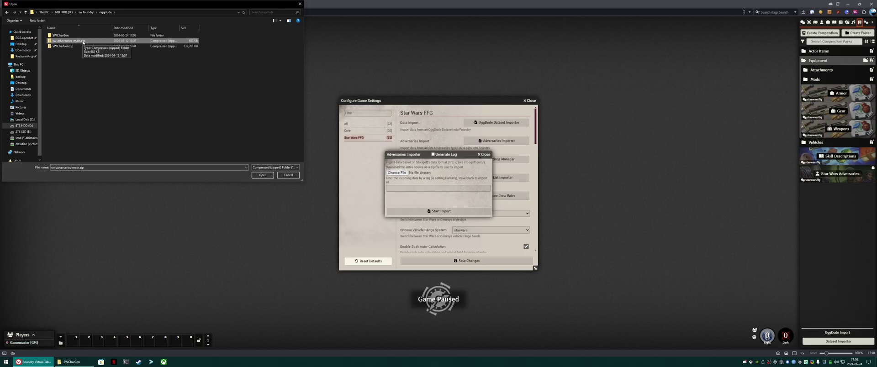
pyautogui.click(262, 175)
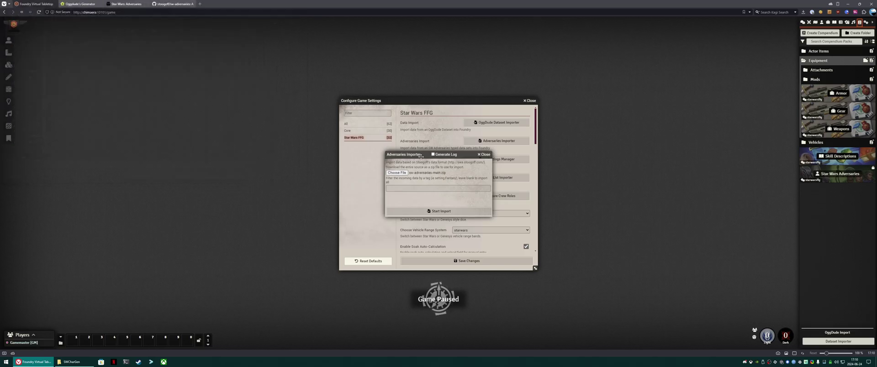
# - Move the Adversaries Importer clear of the settings window and start the import without a tag filter
pyautogui.moveTo(421, 156); pyautogui.dragTo(225, 147)
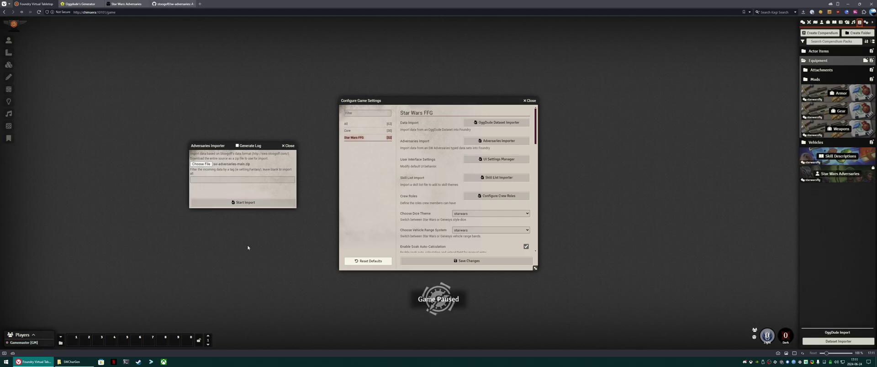
pyautogui.click(251, 204)
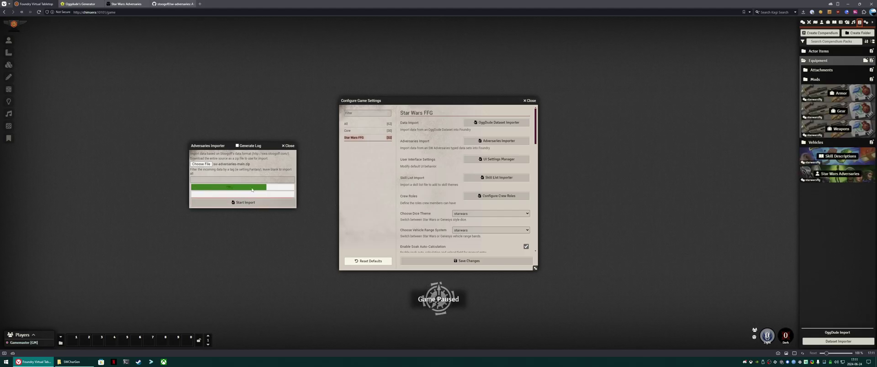
pyautogui.moveTo(216, 147); pyautogui.dragTo(109, 96)
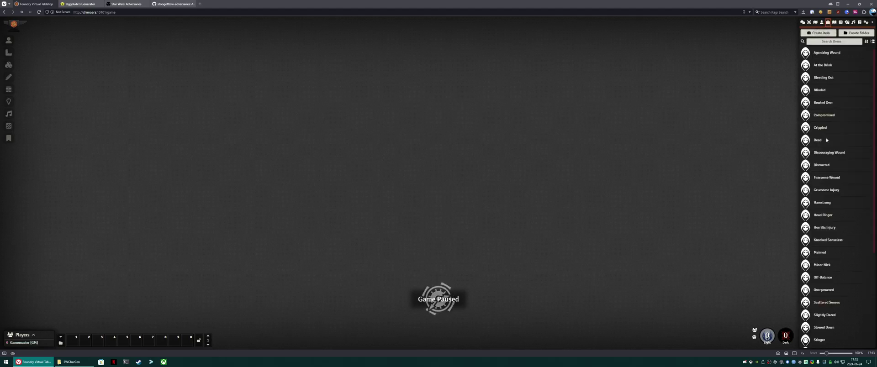
pyautogui.click(820, 33)
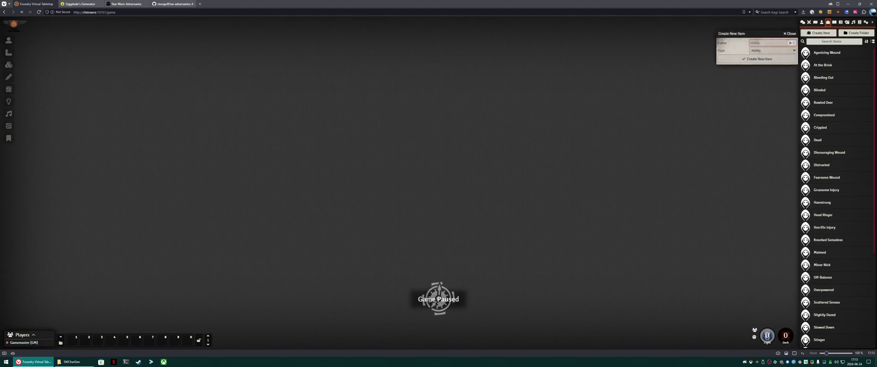
pyautogui.click(769, 50)
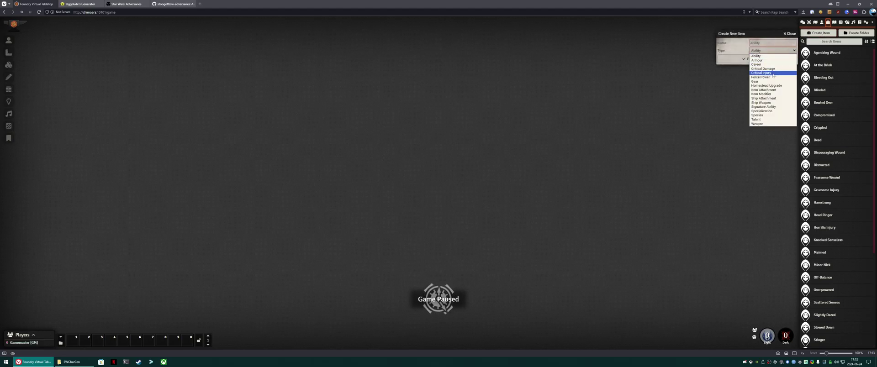
pyautogui.click(761, 72)
pyautogui.click(791, 33)
pyautogui.click(827, 53)
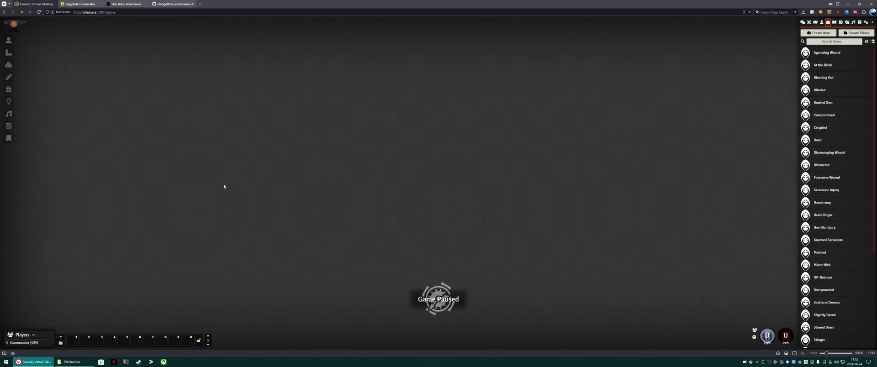
# - Open the Helpful macros page of the StarWarsFFG wiki and copy the code for creating the critical injuries table
pyautogui.click(803, 22)
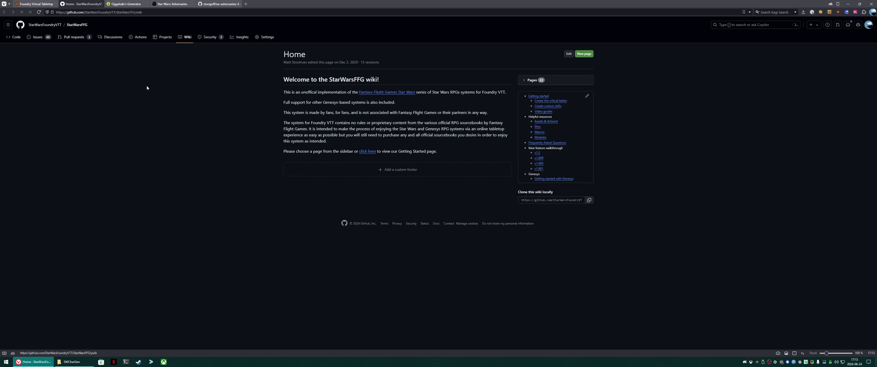
pyautogui.click(541, 132)
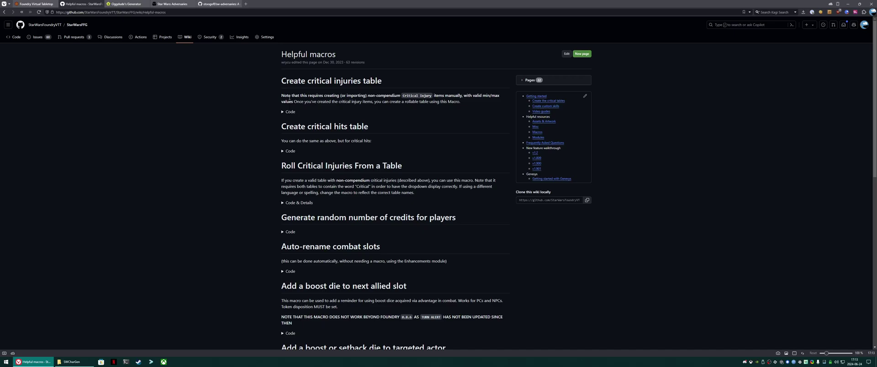
pyautogui.moveTo(282, 96); pyautogui.dragTo(293, 101)
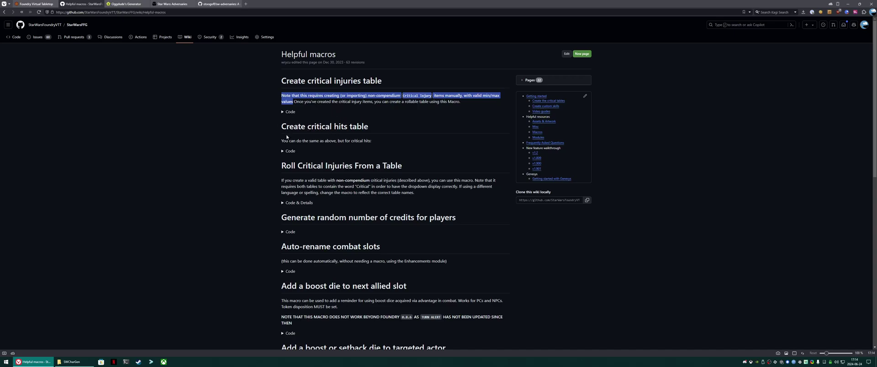
pyautogui.click(288, 112)
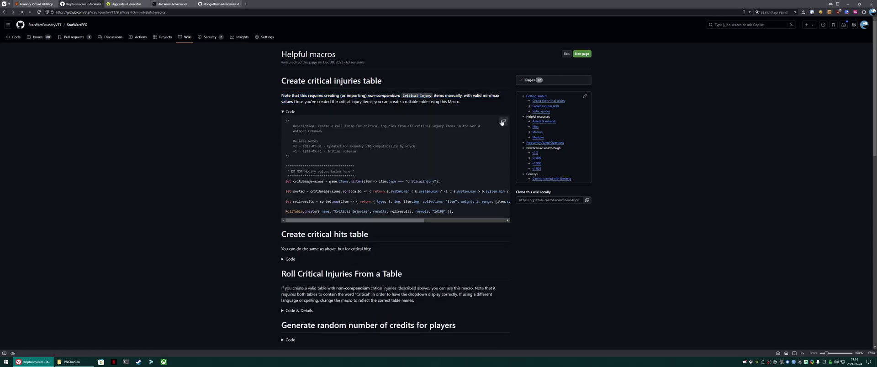
pyautogui.click(503, 122)
pyautogui.click(290, 112)
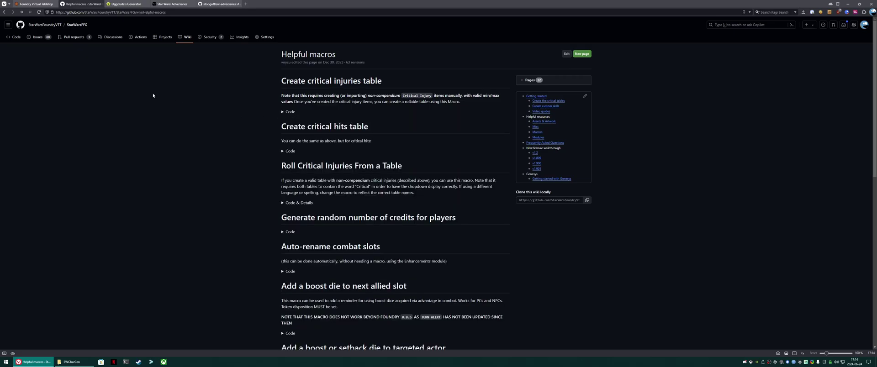
# - Back in the Foundry world, create a Script macro in the first hotbar slot from the copied code and execute it
pyautogui.click(37, 4)
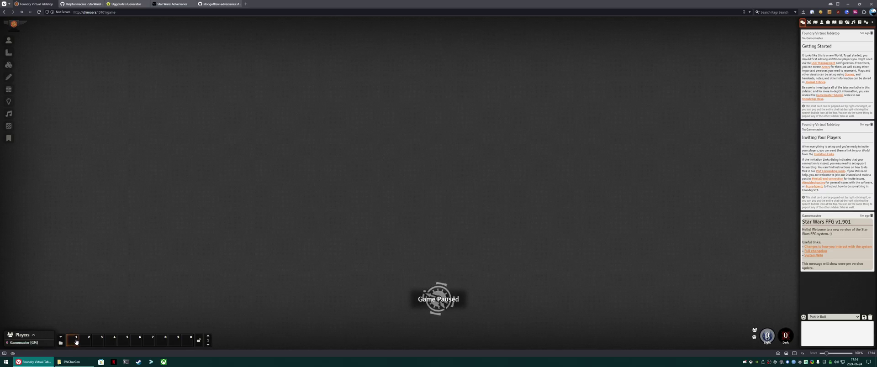
pyautogui.click(70, 343)
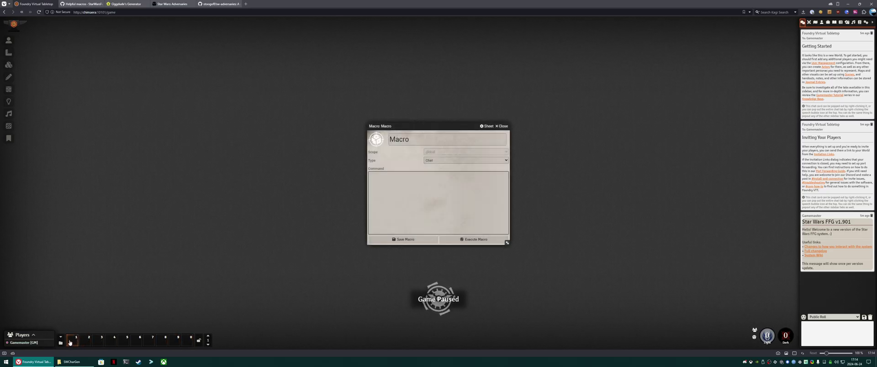
pyautogui.click(438, 160)
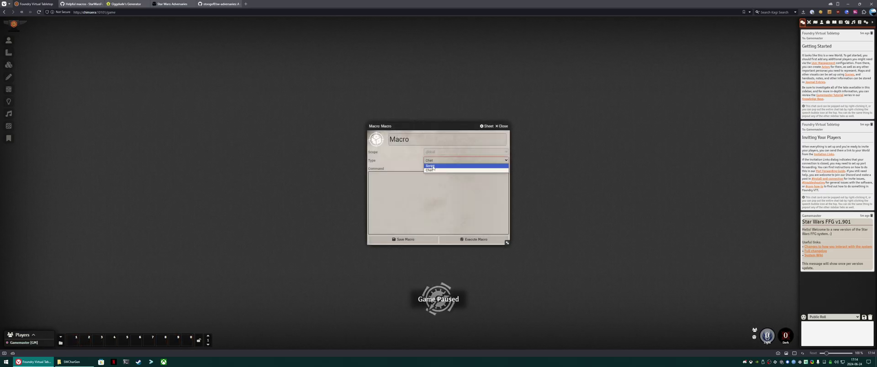
pyautogui.click(436, 166)
pyautogui.click(438, 201)
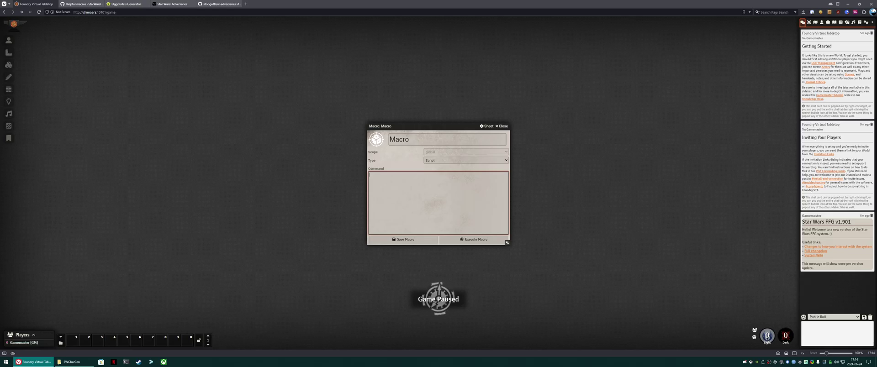
pyautogui.hotkey('ctrl', 'v')
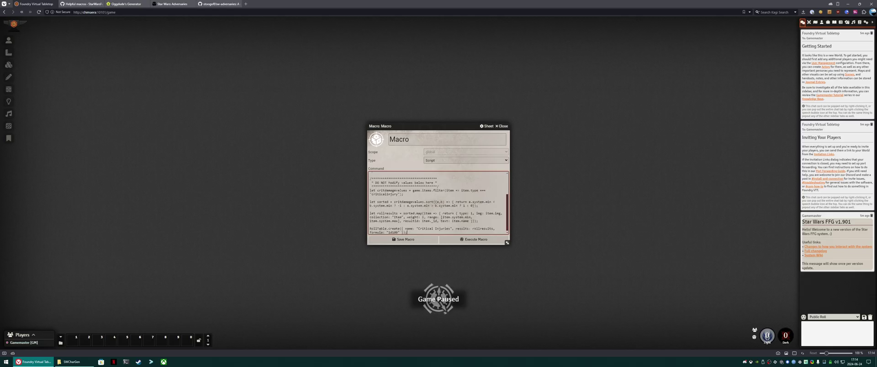
pyautogui.click(466, 240)
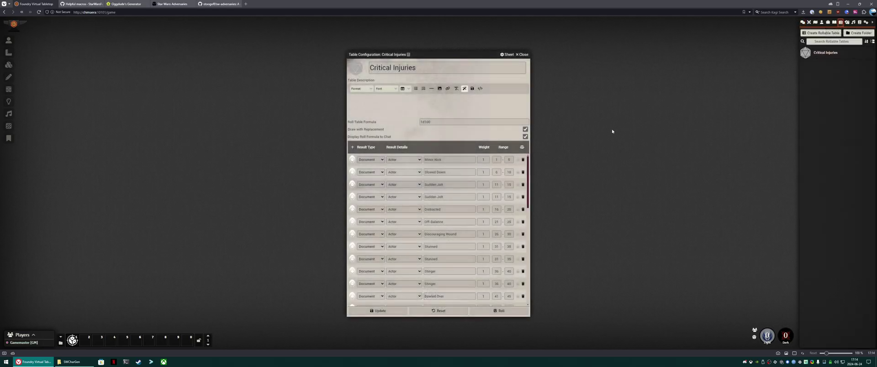
# - Review the result entries and roll ranges in the Critical Injuries rollable table
pyautogui.scroll(-6, 460, 183)
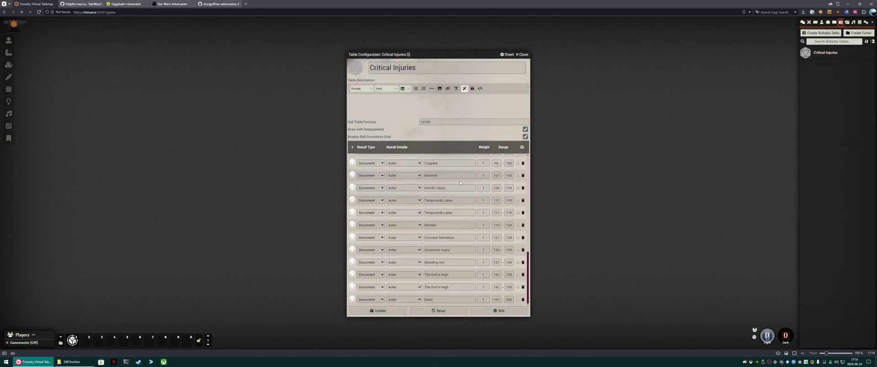
pyautogui.scroll(6, 458, 184)
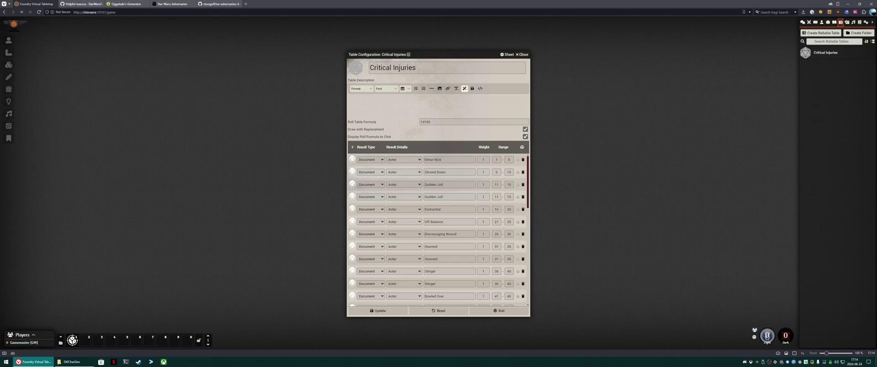
pyautogui.scroll(-6, 439, 230)
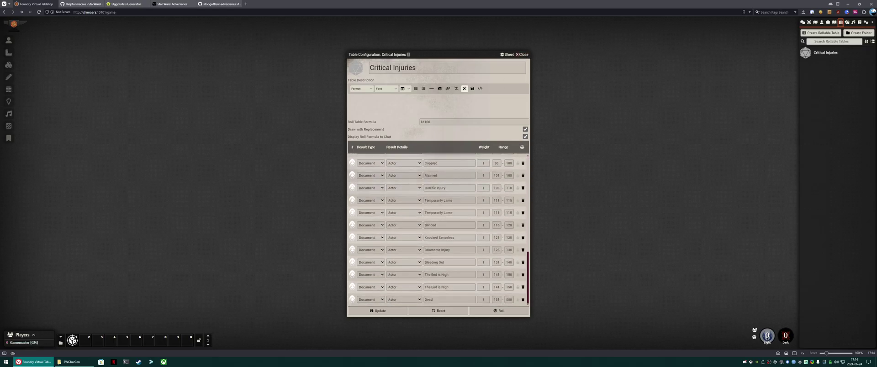
pyautogui.click(441, 200)
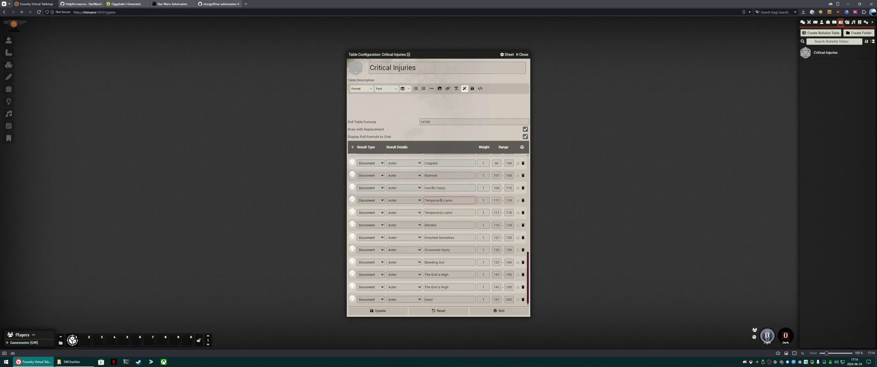
pyautogui.click(463, 153)
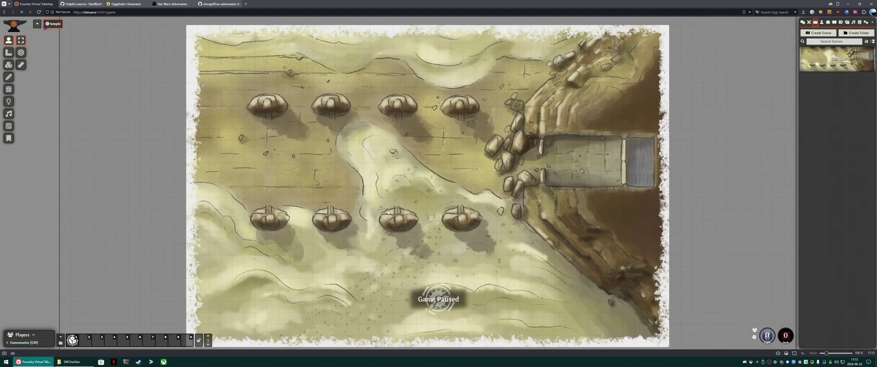
pyautogui.scroll(-1, 388, 213)
pyautogui.scroll(20, 378, 203)
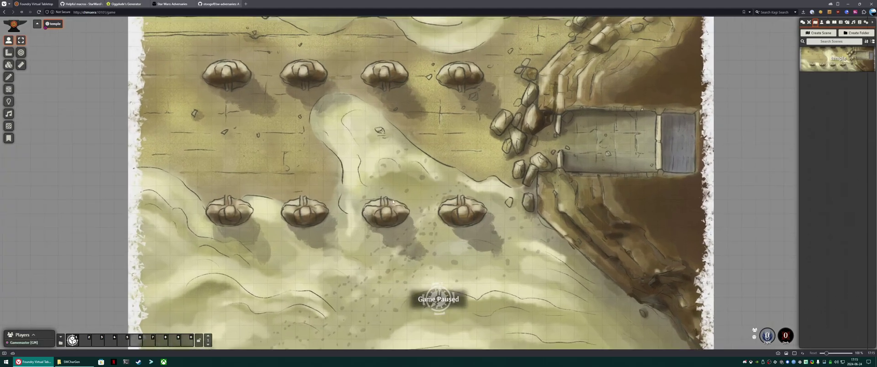
pyautogui.press('Up')
pyautogui.press('Left')
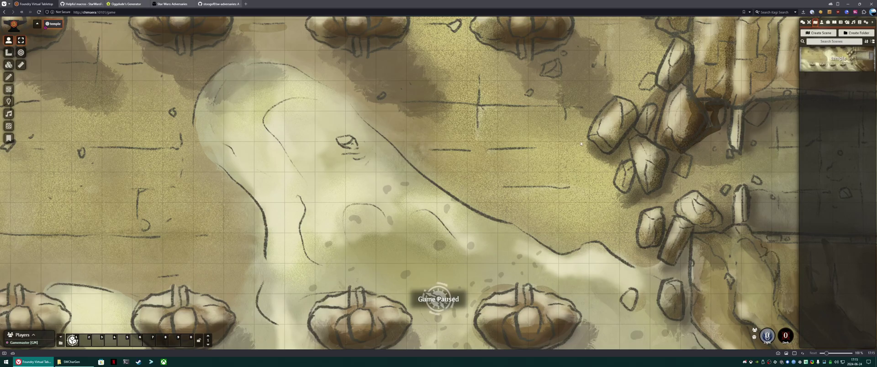
pyautogui.scroll(-15, 581, 144)
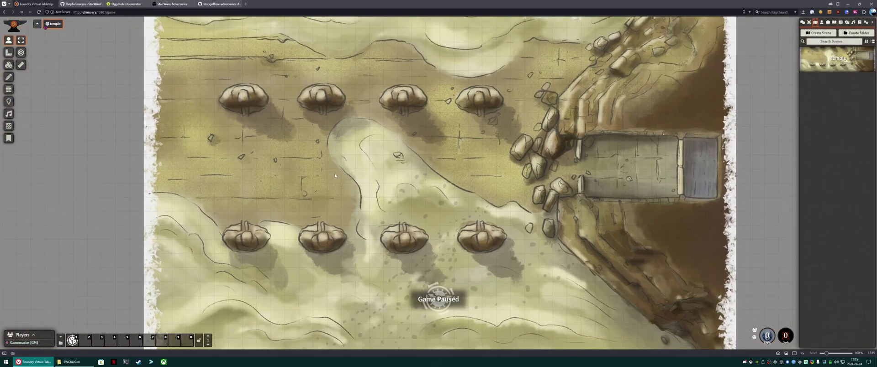
pyautogui.scroll(-2, 335, 175)
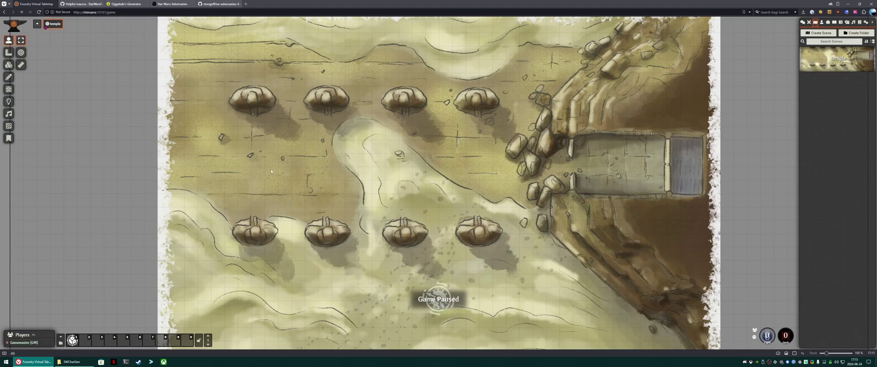
# - Configure the temple scene with a Gridless grid type and save the changes
pyautogui.rightClick(53, 24)
pyautogui.click(56, 34)
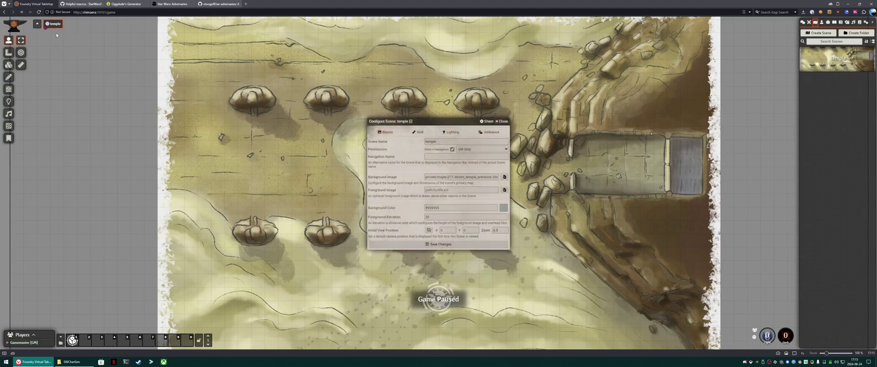
pyautogui.click(418, 132)
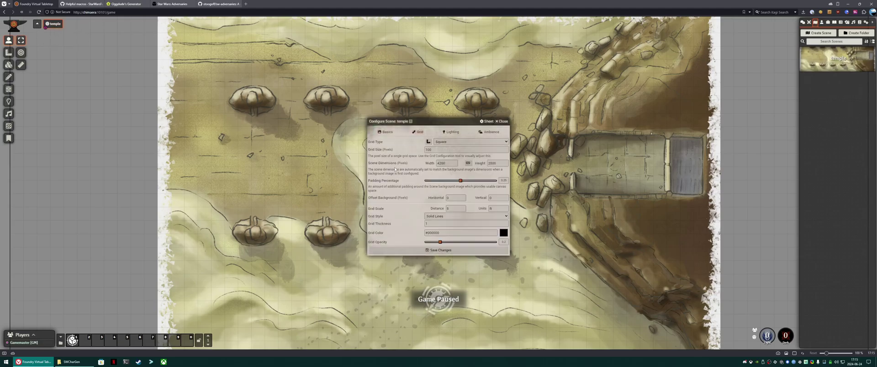
pyautogui.click(471, 142)
pyautogui.click(457, 146)
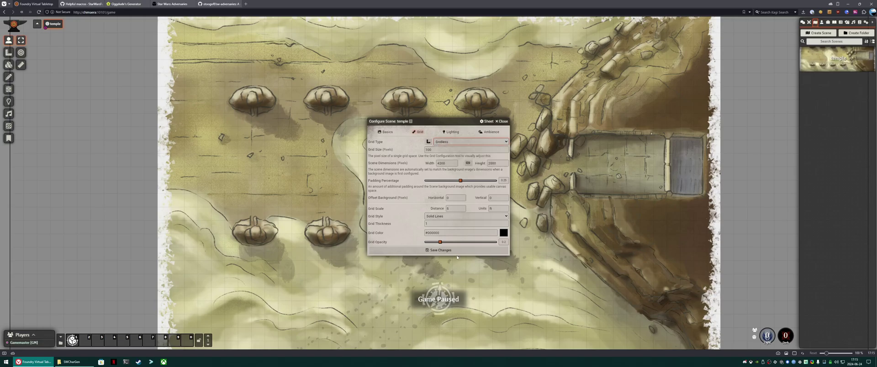
pyautogui.click(457, 251)
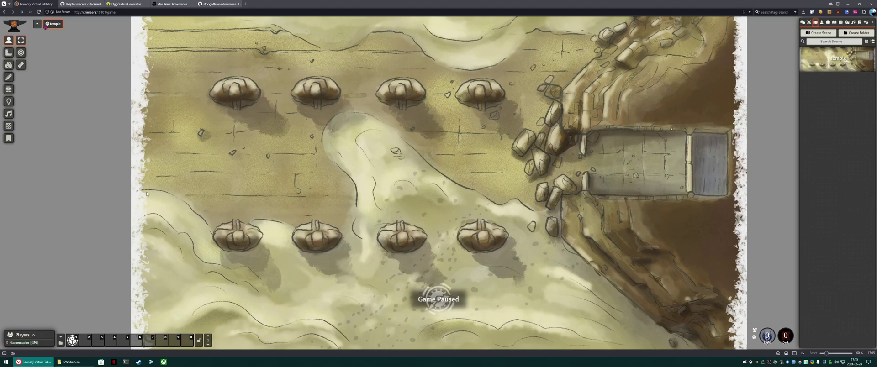
pyautogui.press('Right')
pyautogui.press('Right')
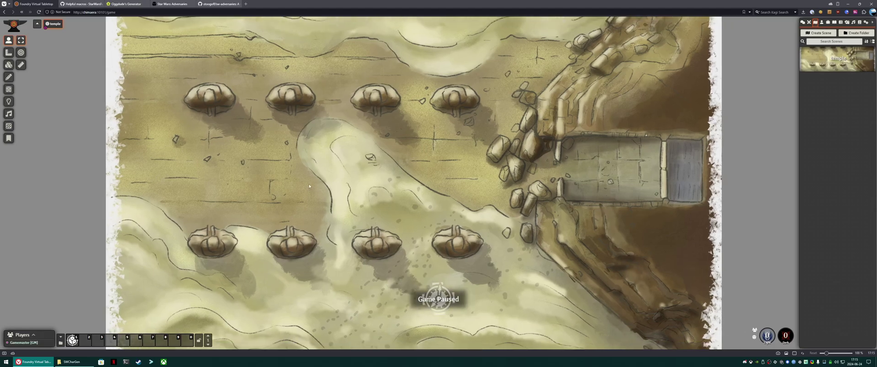
# - Look through the actors in the Star Wars Adversaries compendium and close it
pyautogui.press('Right')
pyautogui.press('Down')
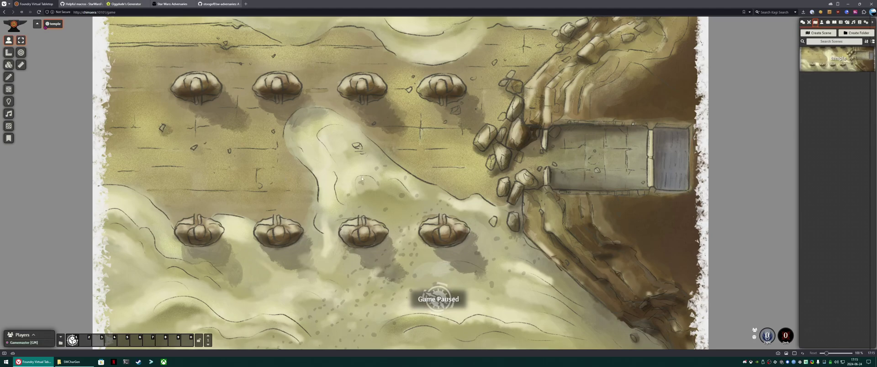
pyautogui.click(859, 22)
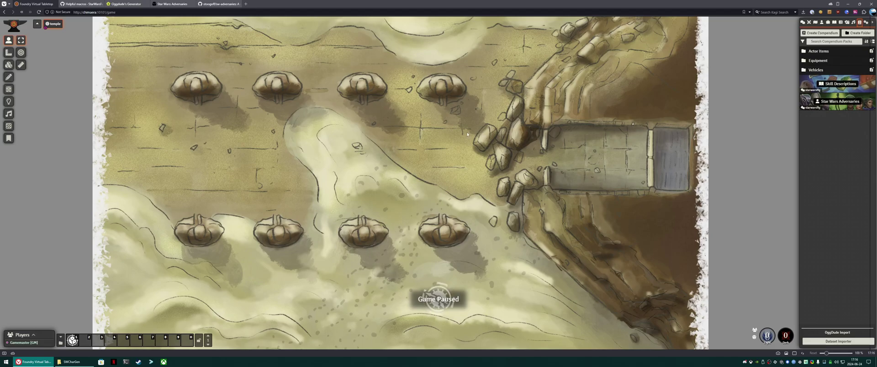
pyautogui.click(832, 105)
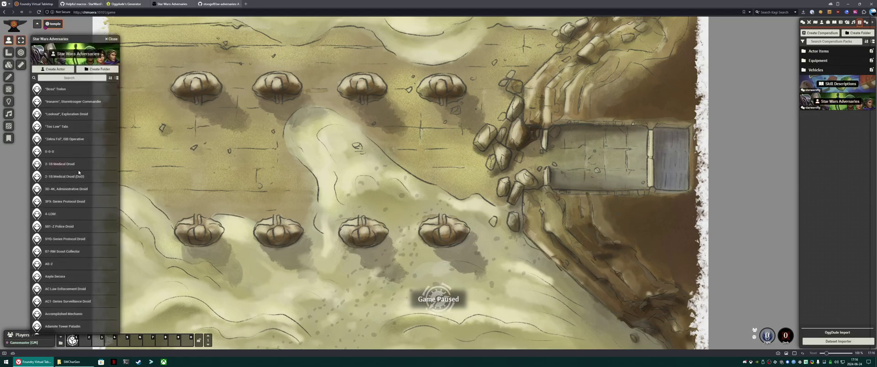
pyautogui.click(112, 39)
# - Import the Ace, Bounty Hunter and Clone Soldier careers from the Careers compendium in the Actor Items folder into the world's items
pyautogui.click(819, 52)
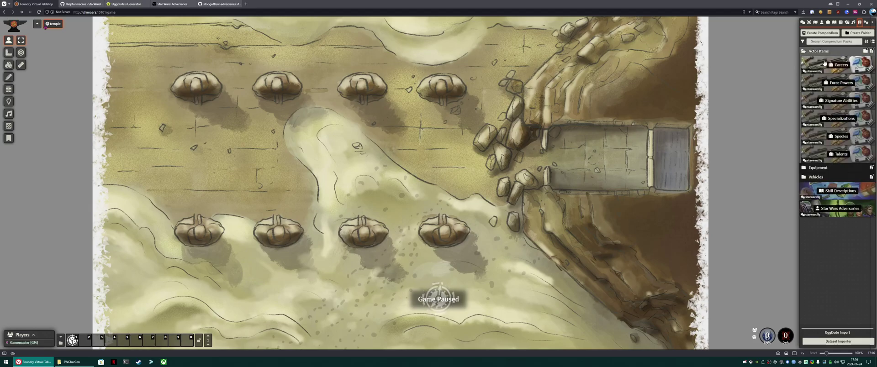
pyautogui.click(838, 65)
pyautogui.click(48, 90)
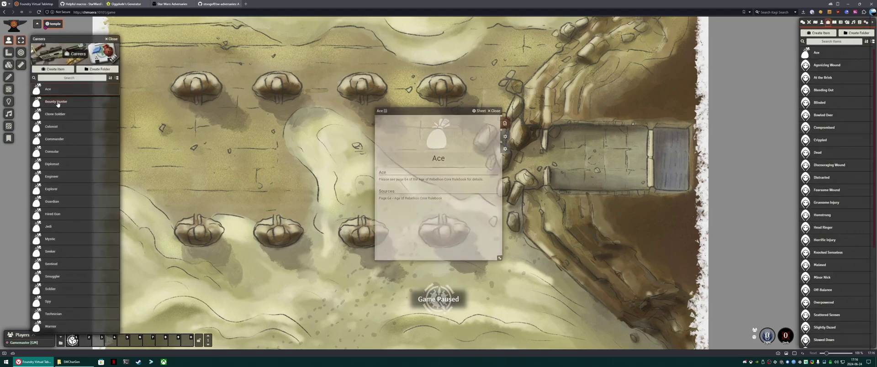
pyautogui.rightClick(50, 102)
pyautogui.click(57, 114)
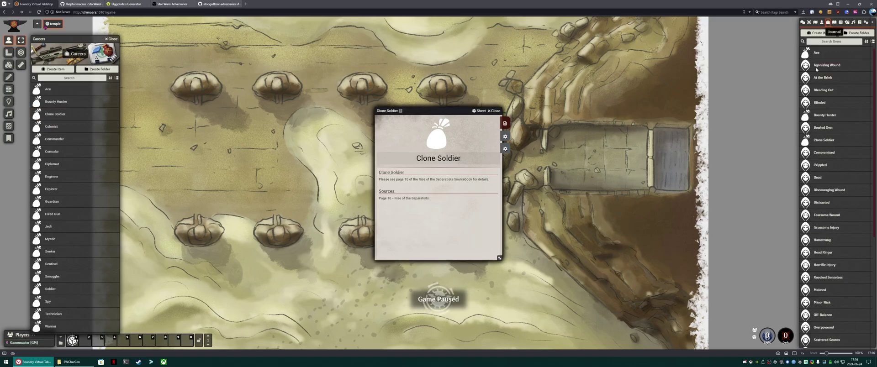
# - Import "Boss" Trelon from the Star Wars Adversaries compendium into the world's actors
pyautogui.click(860, 22)
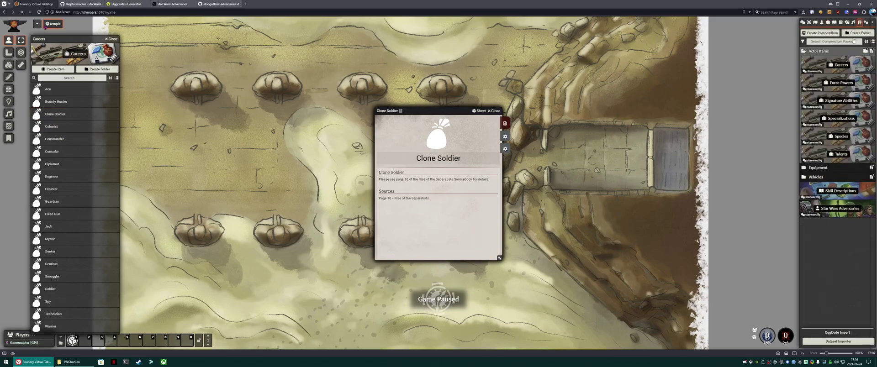
pyautogui.click(840, 208)
pyautogui.moveTo(50, 93); pyautogui.dragTo(833, 32)
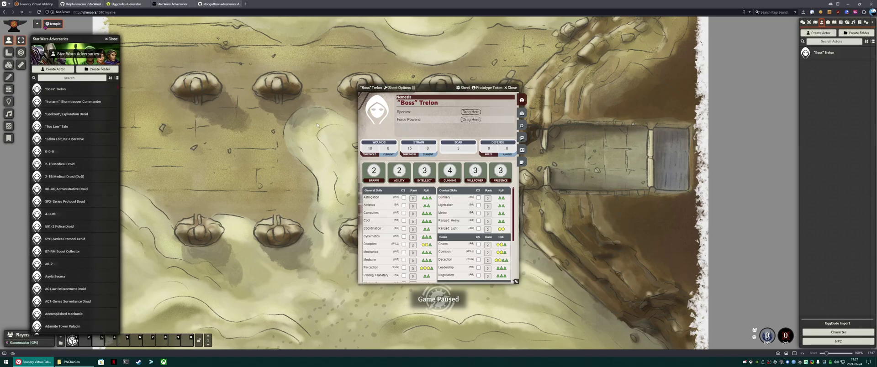
# - Move the Star Wars Adversaries compendium window off the Careers window and close the "Boss" Trelon sheet
pyautogui.scroll(-1, 289, 108)
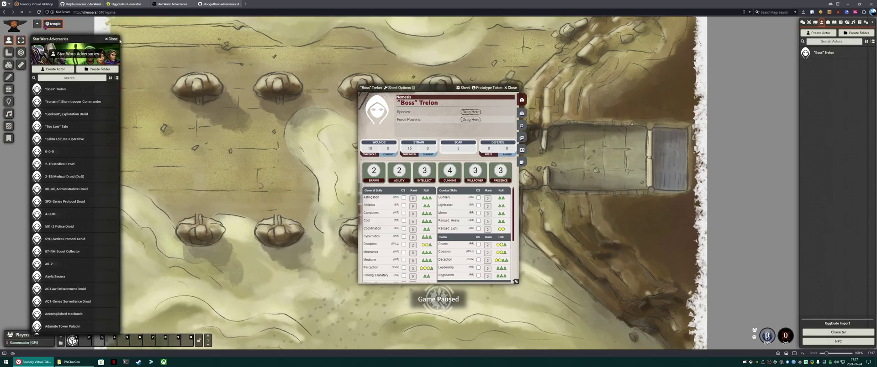
pyautogui.moveTo(86, 39)
pyautogui.mouseDown()
pyautogui.moveTo(94, 46)
pyautogui.moveTo(86, 32)
pyautogui.moveTo(156, 39)
pyautogui.moveTo(103, 37)
pyautogui.mouseUp()
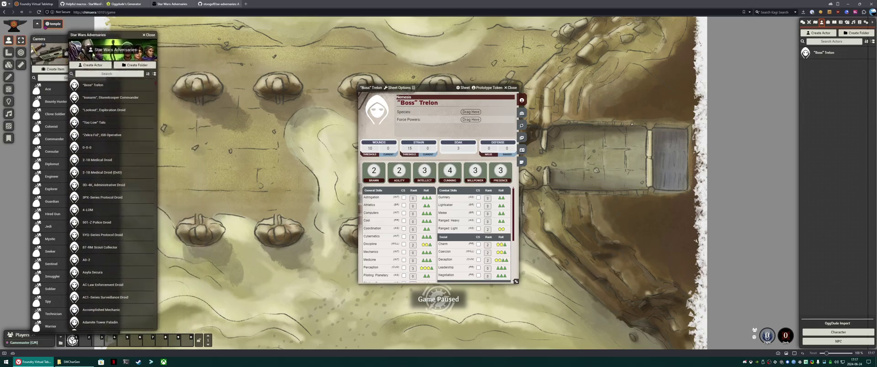
pyautogui.click(505, 88)
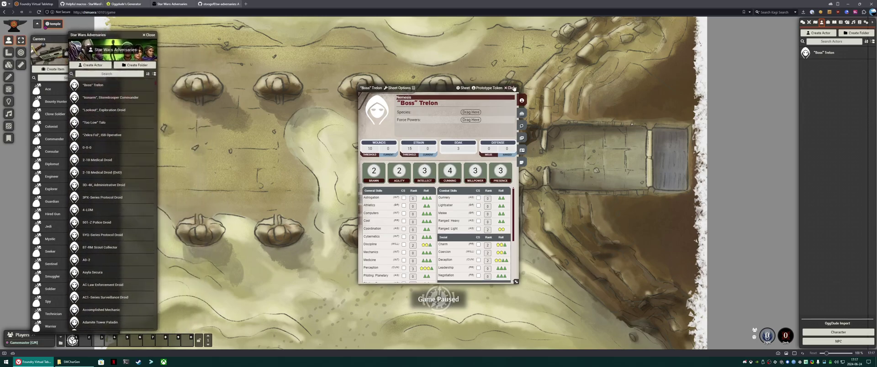
pyautogui.click(496, 111)
pyautogui.click(495, 111)
pyautogui.click(495, 111)
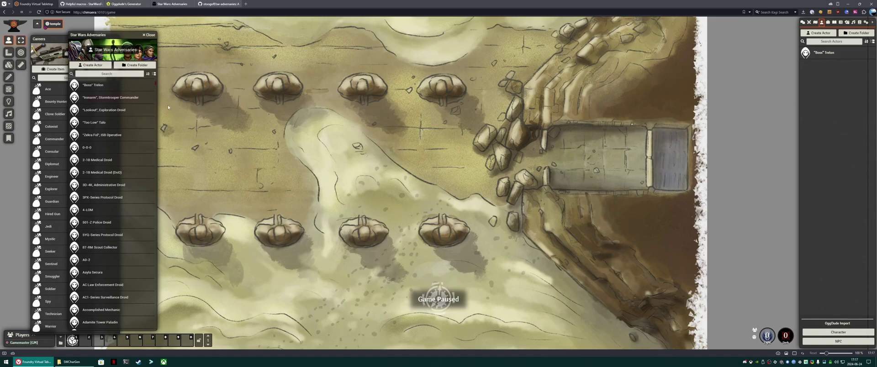
# - Switch to the Star Wars Adversaries website, examine the 0-0-0 entry's skills, weapons and abilities, and return to the Foundry world
pyautogui.click(170, 5)
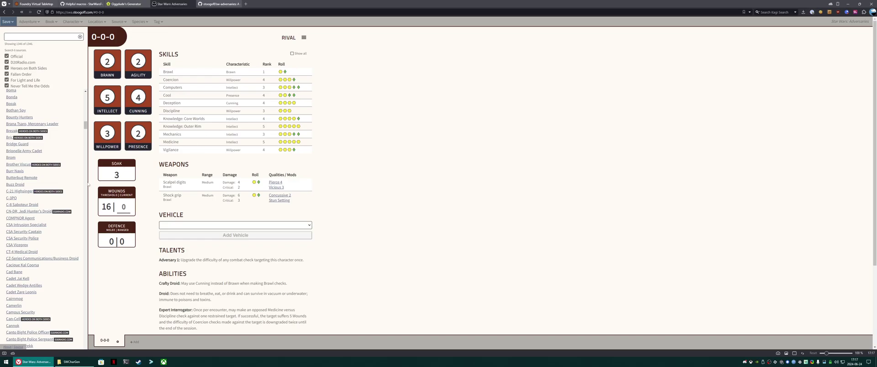
pyautogui.scroll(-1, 105, 162)
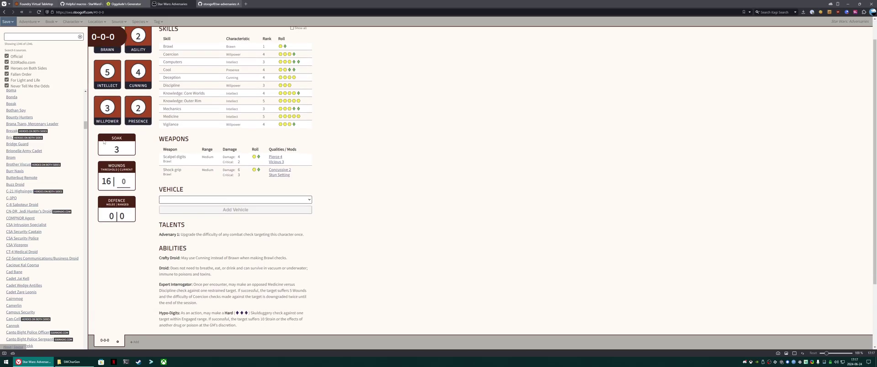
pyautogui.click(37, 4)
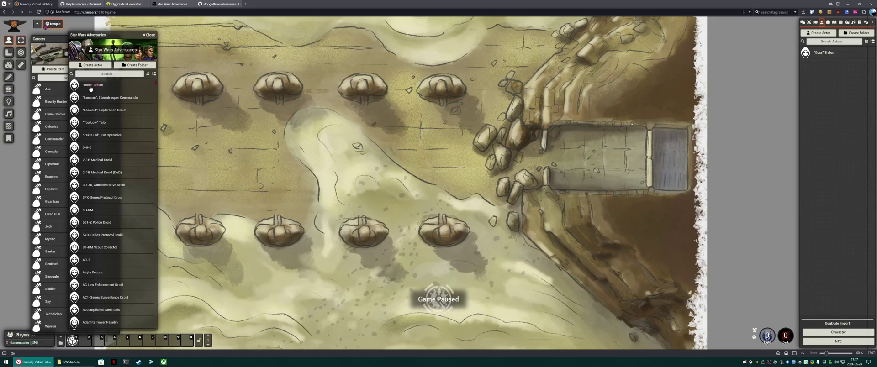
# - Check the gear of the compendium's "Boss" Trelon, and equip the Heavy blaster pistol on the imported world actor
pyautogui.click(91, 86)
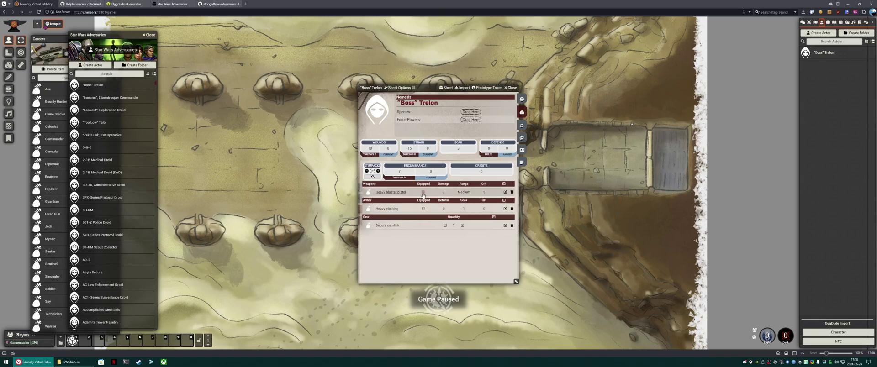
pyautogui.click(511, 88)
pyautogui.click(821, 54)
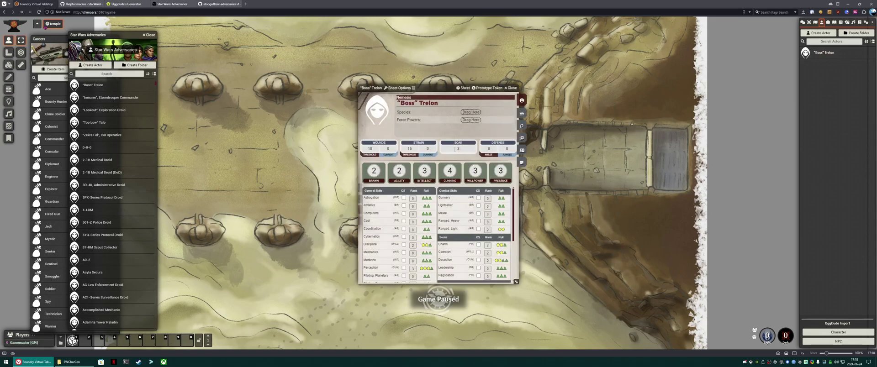
pyautogui.click(521, 113)
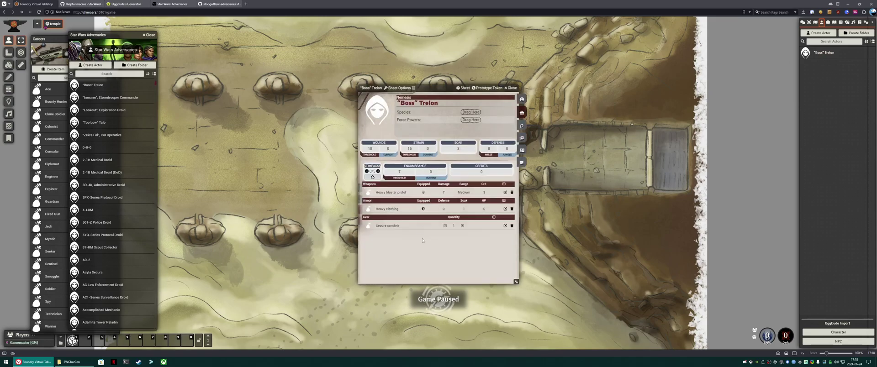
pyautogui.click(423, 192)
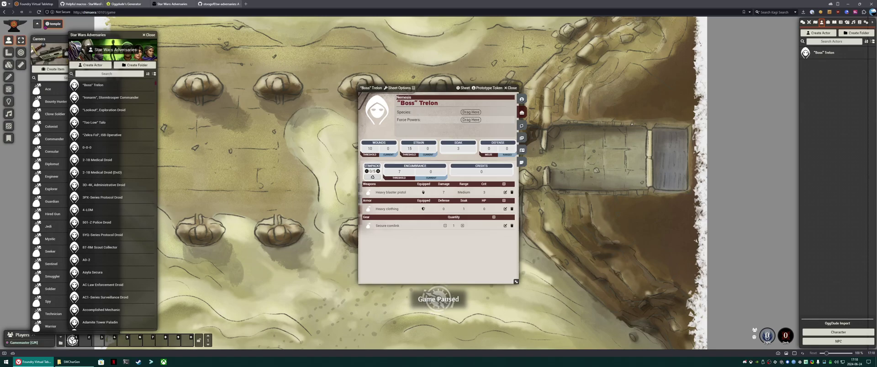
pyautogui.scroll(-1, 268, 194)
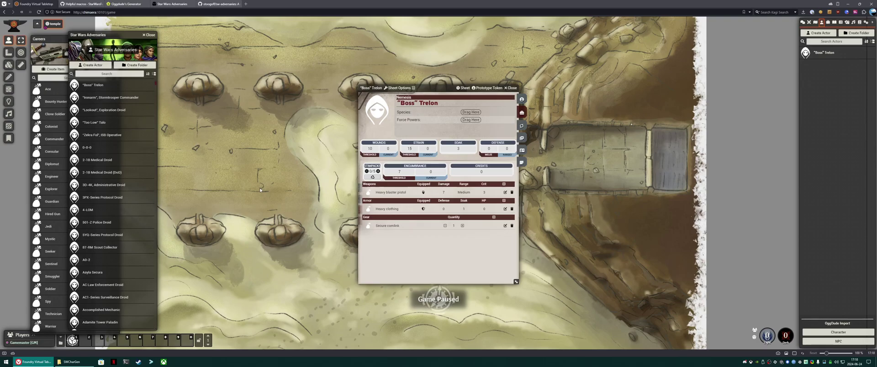
pyautogui.scroll(2, 262, 190)
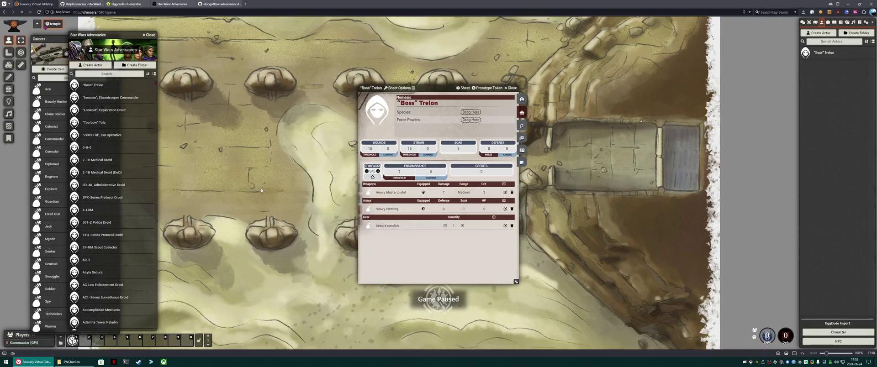